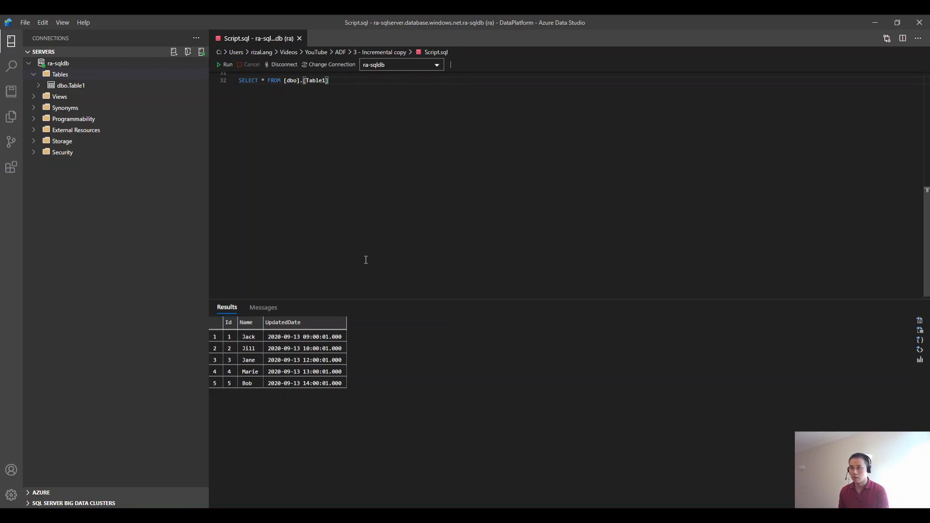
Step: Switch to Azure Data Factory and review the connection settings of the DS_SQLDB and DS_ADL datasets
{"action": "key", "text": "alt+Tab"}
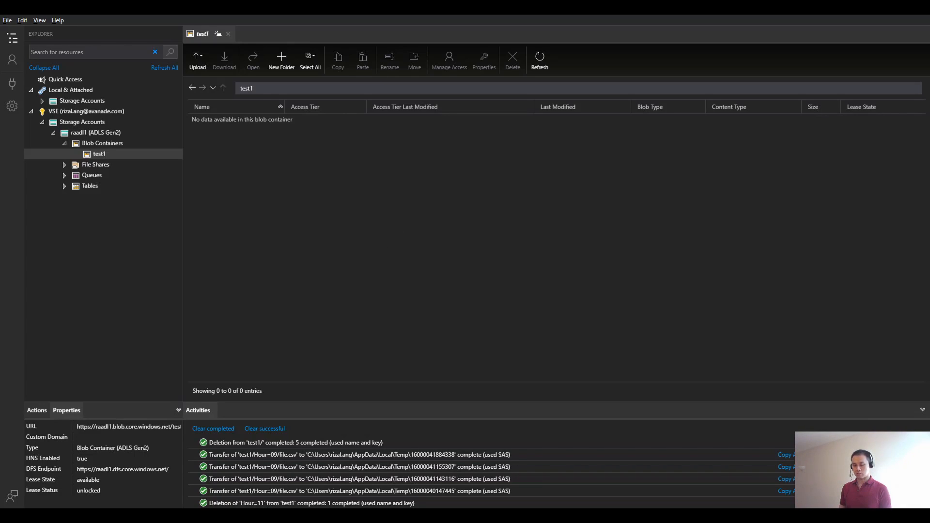
{"action": "key", "text": "alt+Tab"}
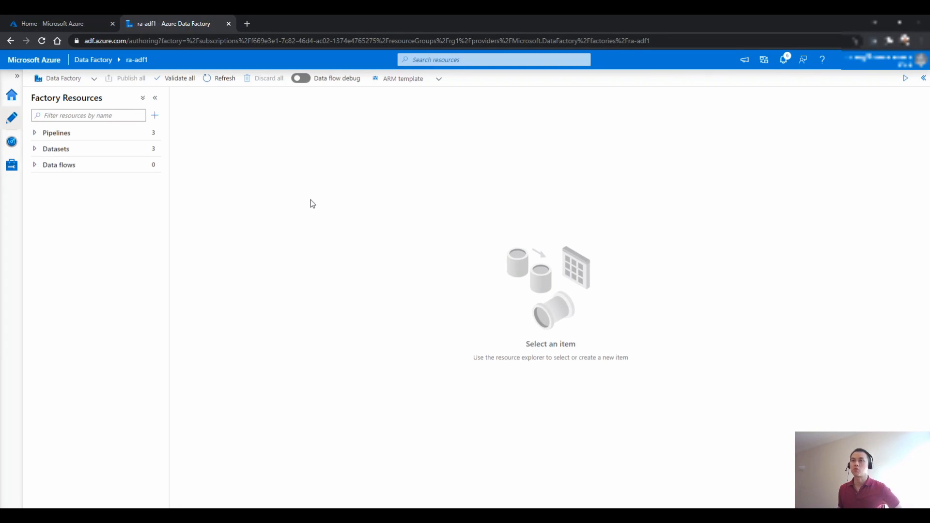
{"action": "left_click", "coordinate": [34, 149]}
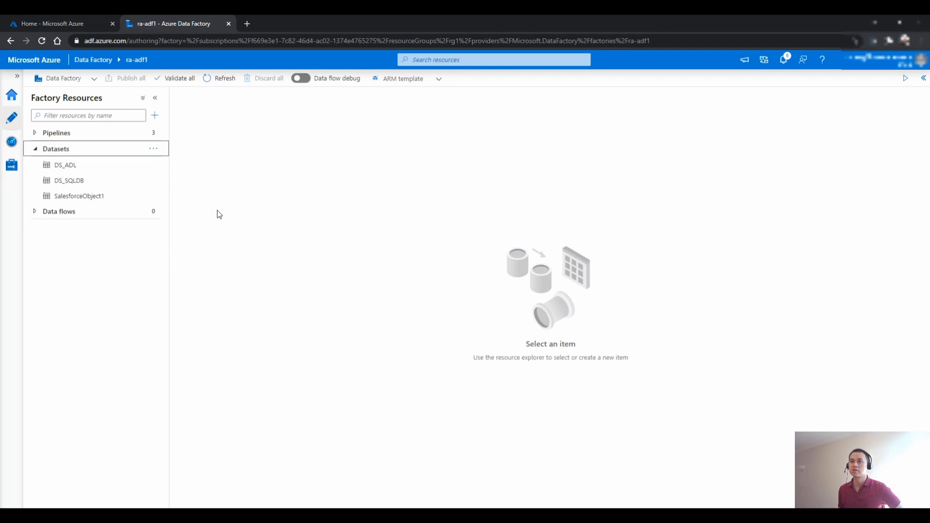
{"action": "left_click", "coordinate": [97, 181]}
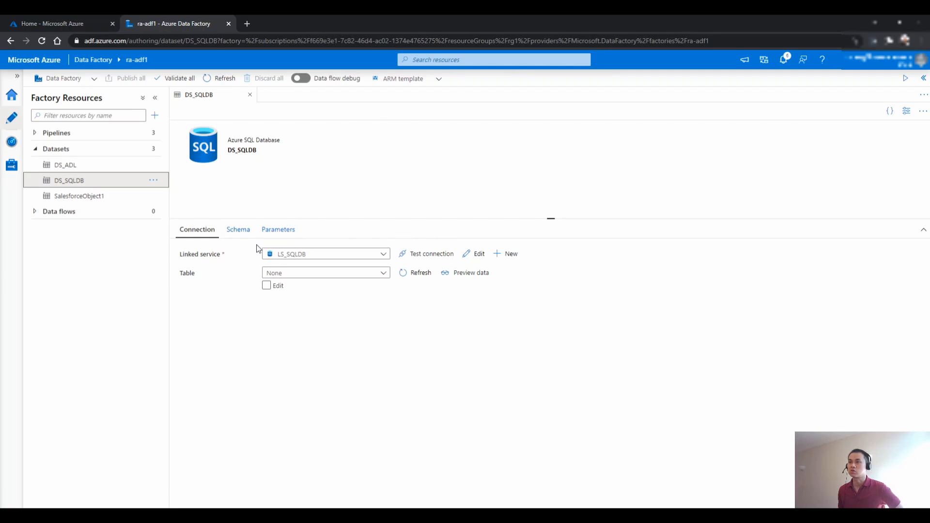
{"action": "left_click", "coordinate": [68, 166]}
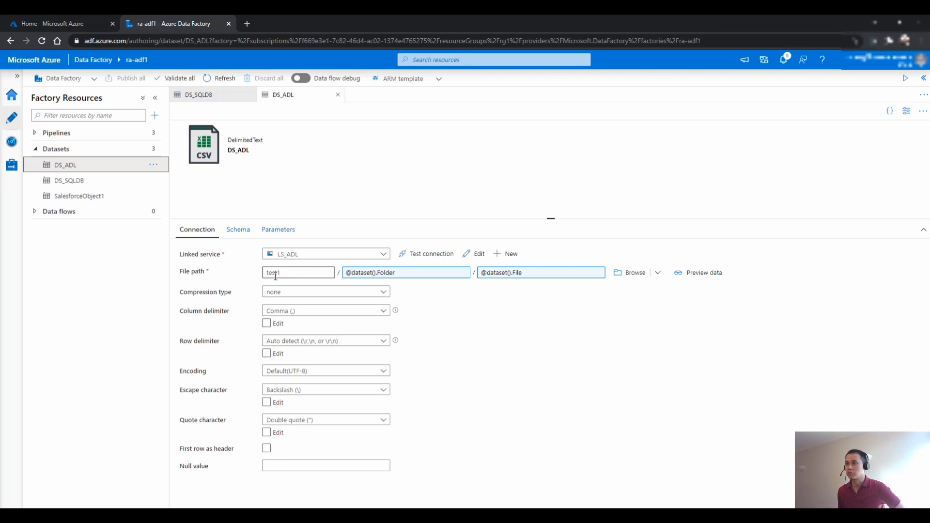
{"action": "left_click", "coordinate": [383, 274]}
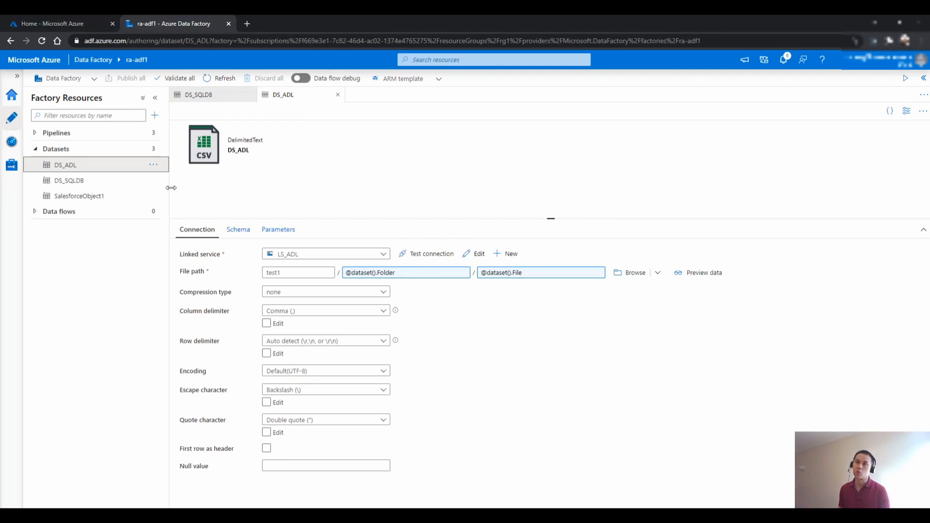
Step: Create a new pipeline and place a Copy data activity on its canvas
{"action": "left_click", "coordinate": [156, 135]}
{"action": "left_click", "coordinate": [167, 148]}
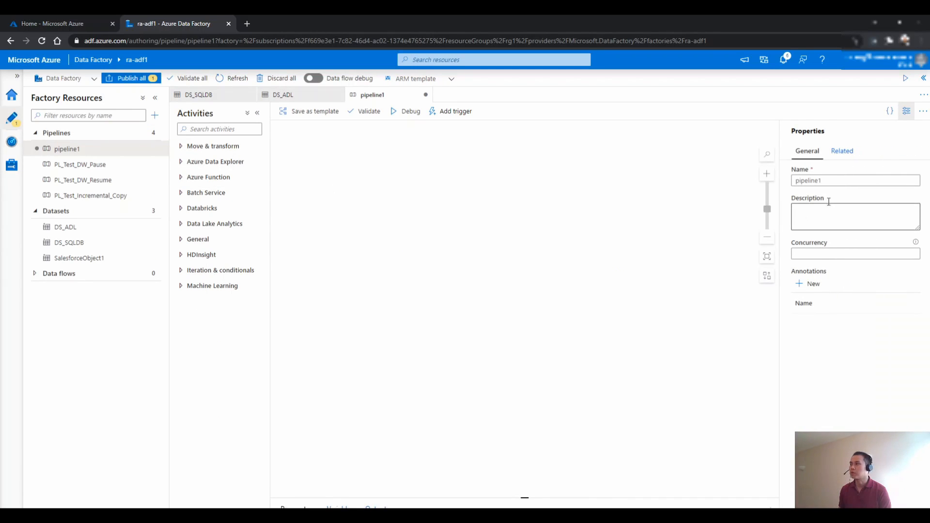
{"action": "left_click", "coordinate": [907, 115]}
{"action": "left_click", "coordinate": [208, 147]}
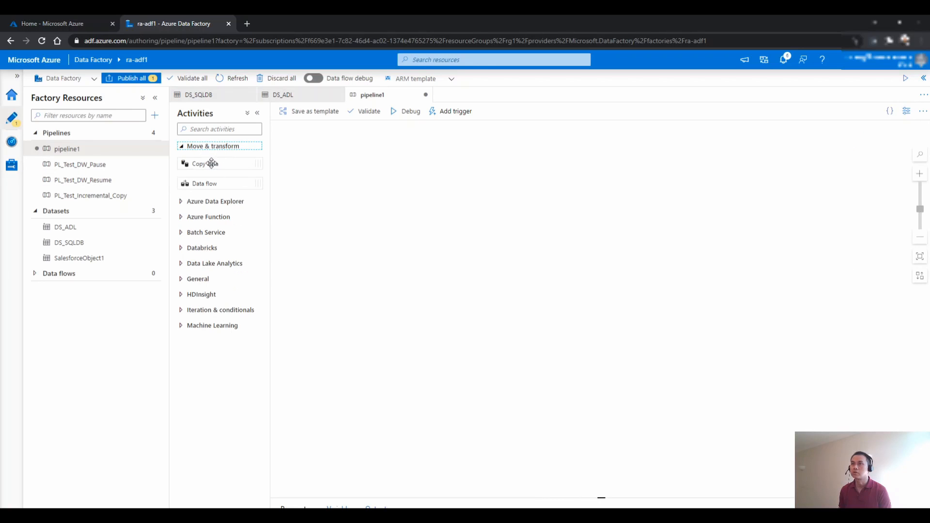
{"action": "left_click_drag", "start_coordinate": [211, 164], "coordinate": [429, 191]}
{"action": "left_click", "coordinate": [445, 211]}
Step: Set the Copy data activity's source dataset to DS_SQLDB and have it read from a query
{"action": "left_click", "coordinate": [325, 347]}
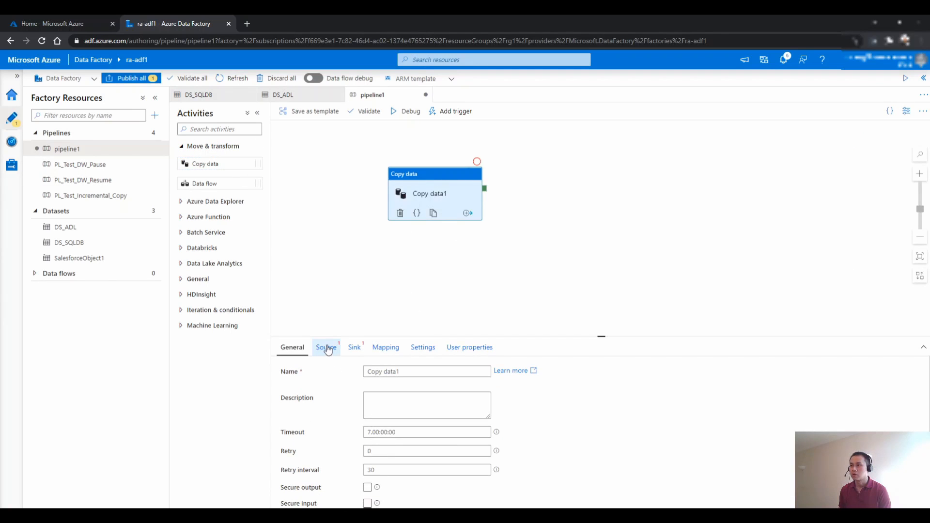
{"action": "left_click", "coordinate": [425, 376]}
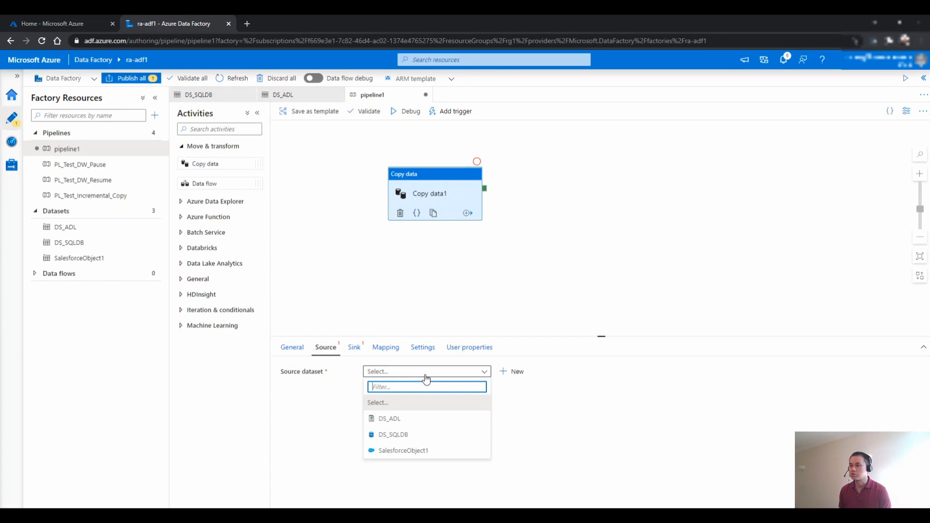
{"action": "left_click", "coordinate": [409, 434]}
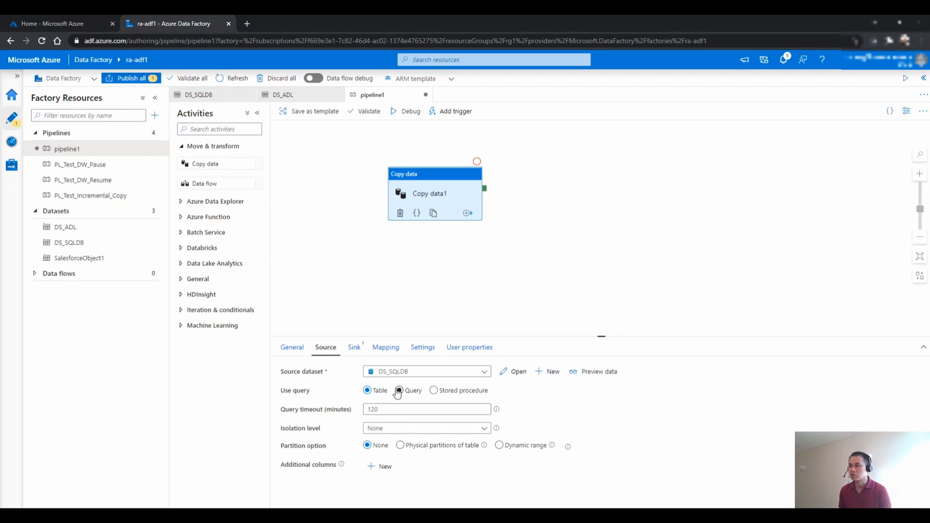
{"action": "left_click", "coordinate": [403, 393]}
Step: Set the source query as dynamic content: select * from dbo.table1 where UpdatedDate > '@{pipeline().parameters.StartTime}' and UpdatedDate <= '@{pipeline().parameters.EndTime}'
{"action": "left_click", "coordinate": [413, 419]}
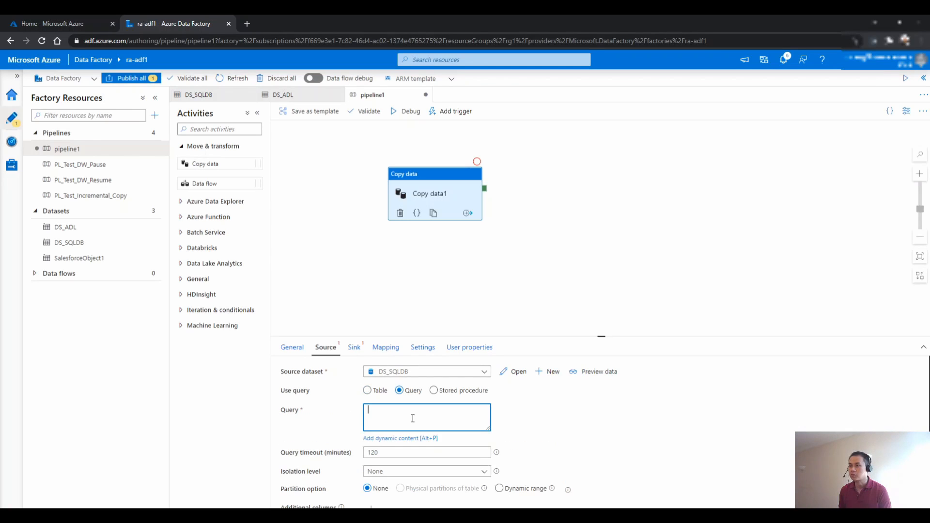
{"action": "left_click", "coordinate": [409, 439]}
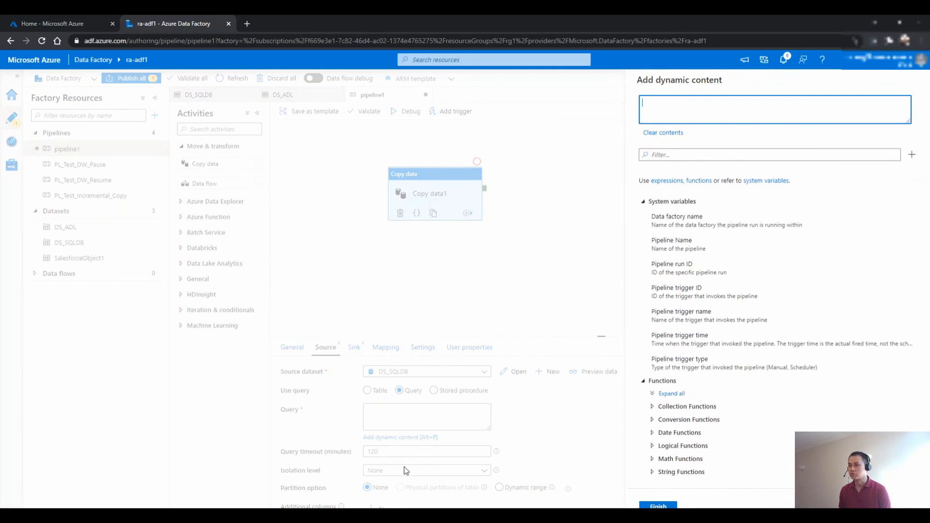
{"action": "key", "text": "alt+Tab"}
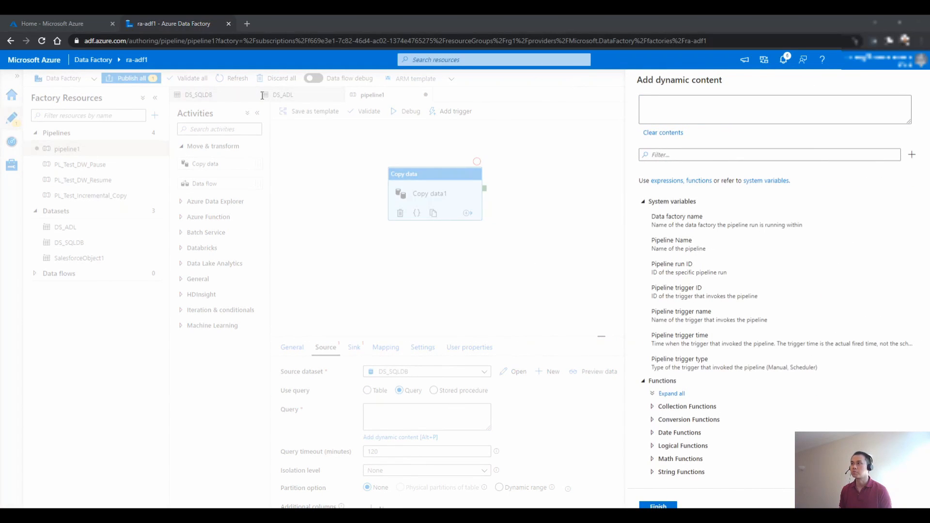
{"action": "key", "text": "alt+Tab"}
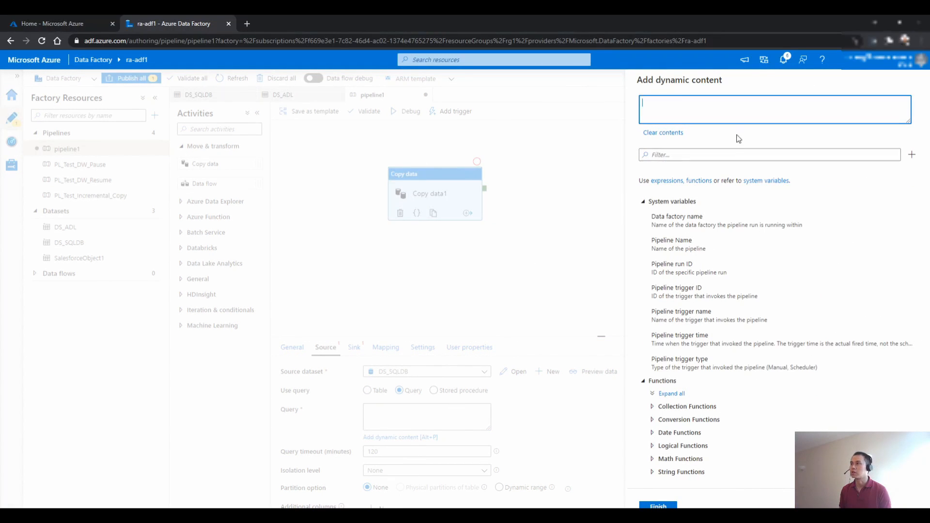
{"action": "type", "text": "select * from dbo.table1 where UpdatedDate > '@{pipeline().parameters.StartTime}' and UpdatedDate <= '@{pipeline().parameters.EndTime}'"}
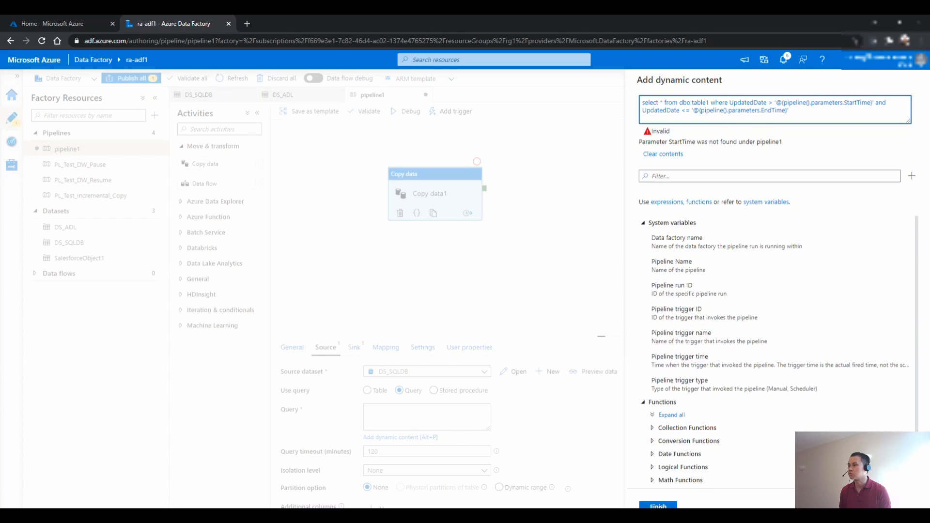
{"action": "left_click", "coordinate": [658, 506]}
Step: Add two String parameters named StartTime and EndTime to the pipeline, without default values
{"action": "left_click", "coordinate": [330, 284]}
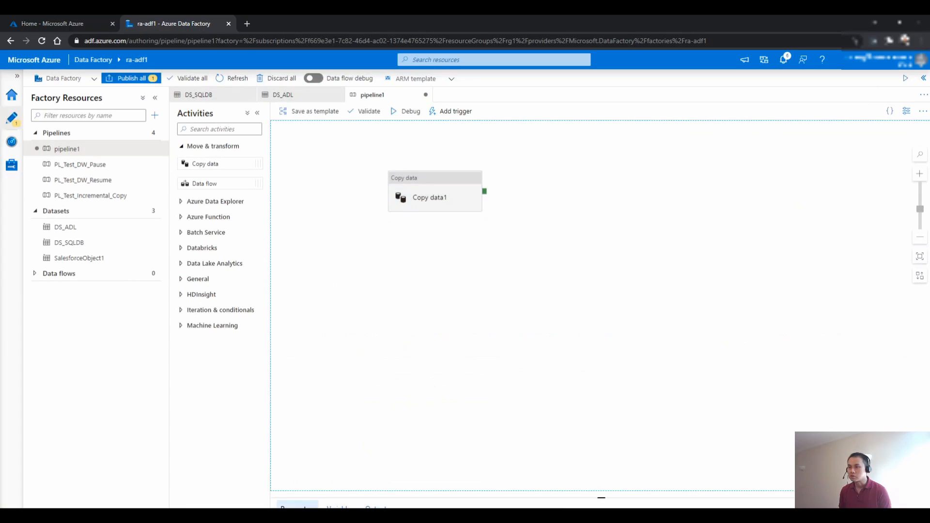
{"action": "left_click", "coordinate": [303, 372]}
{"action": "left_click", "coordinate": [328, 415]}
{"action": "type", "text": "StartTime"}
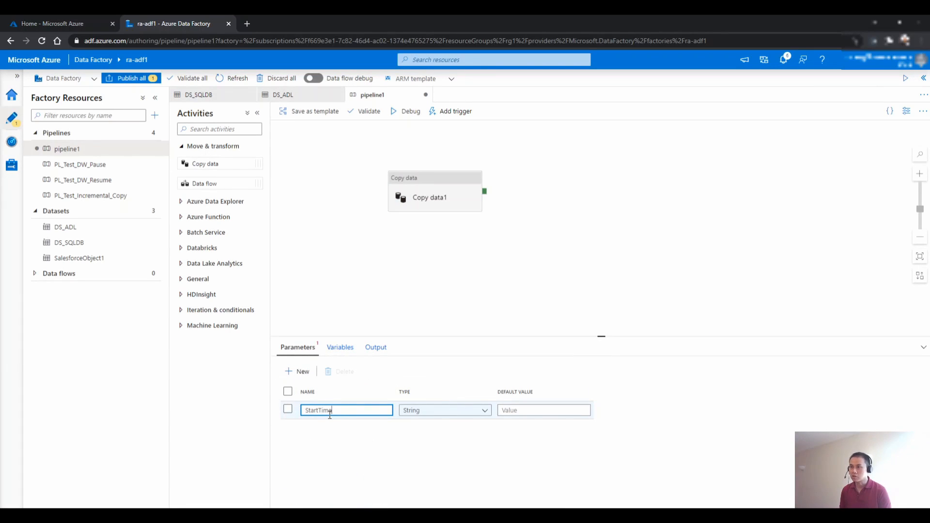
{"action": "left_click", "coordinate": [305, 372]}
{"action": "left_click", "coordinate": [325, 431]}
{"action": "type", "text": "E"}
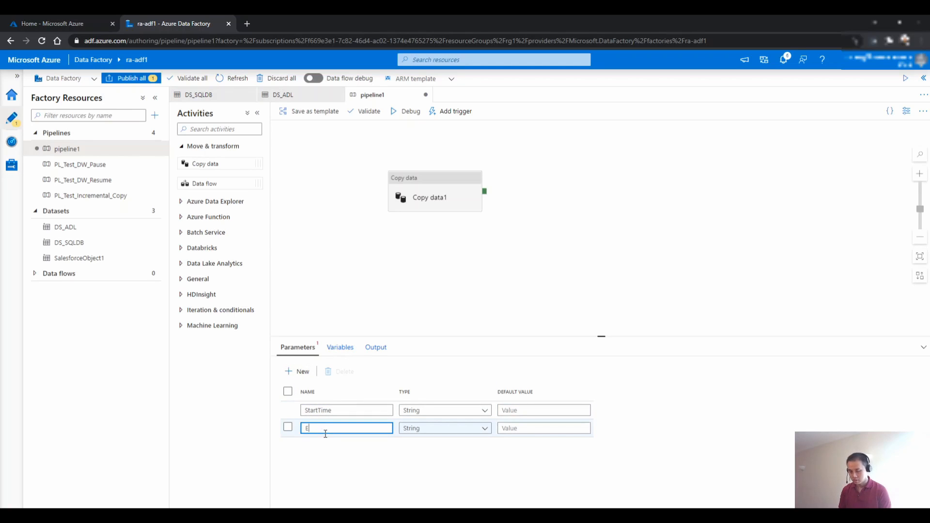
{"action": "type", "text": "ndTime"}
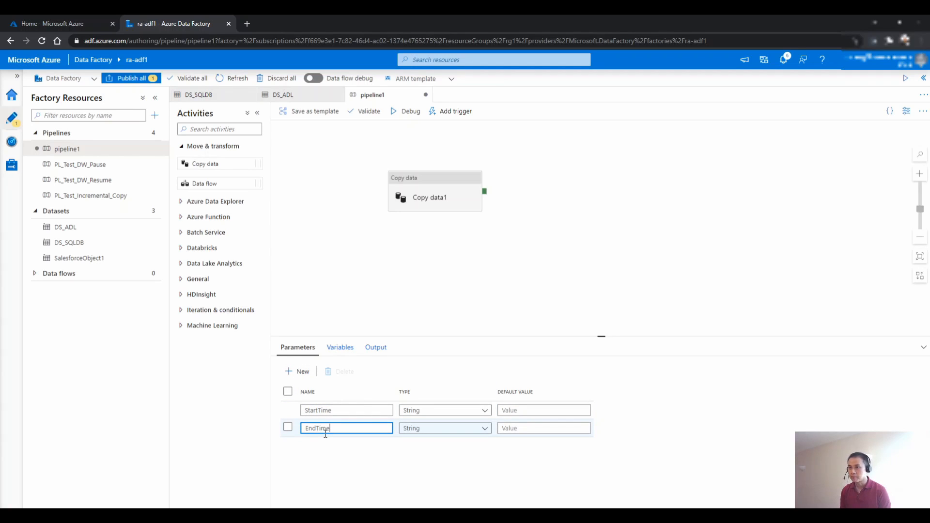
{"action": "left_click", "coordinate": [412, 264]}
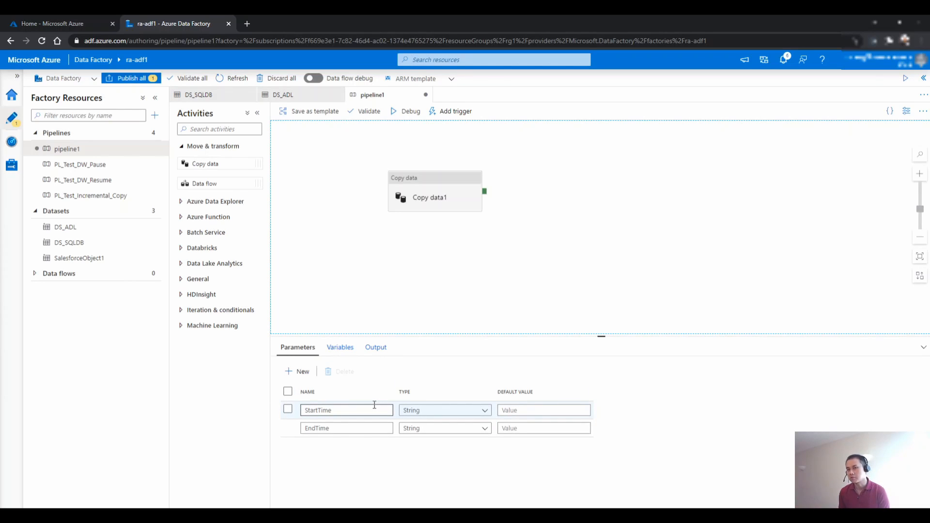
Step: Set the Copy data activity's sink dataset to DS_ADL with the File property dummy.csv
{"action": "left_click", "coordinate": [437, 207]}
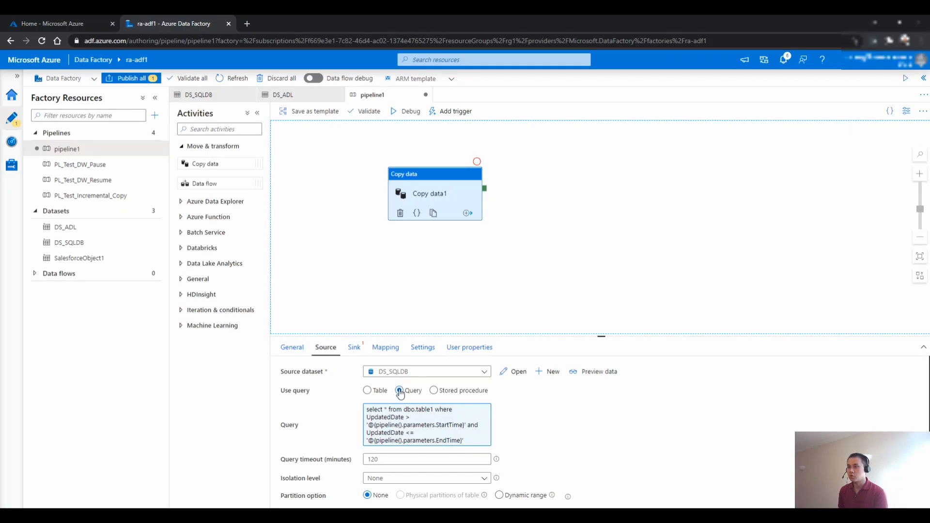
{"action": "left_click", "coordinate": [354, 347]}
{"action": "left_click", "coordinate": [412, 372]}
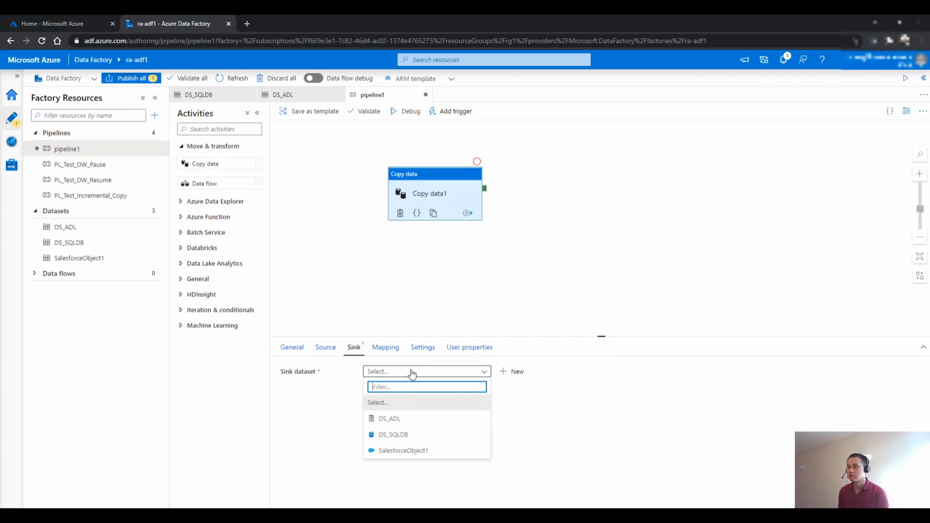
{"action": "left_click", "coordinate": [398, 419]}
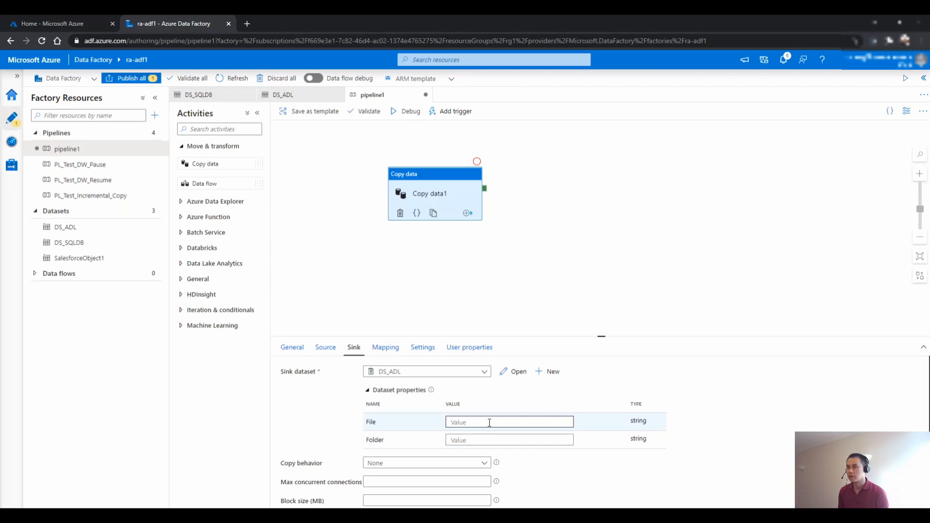
{"action": "left_click", "coordinate": [490, 423]}
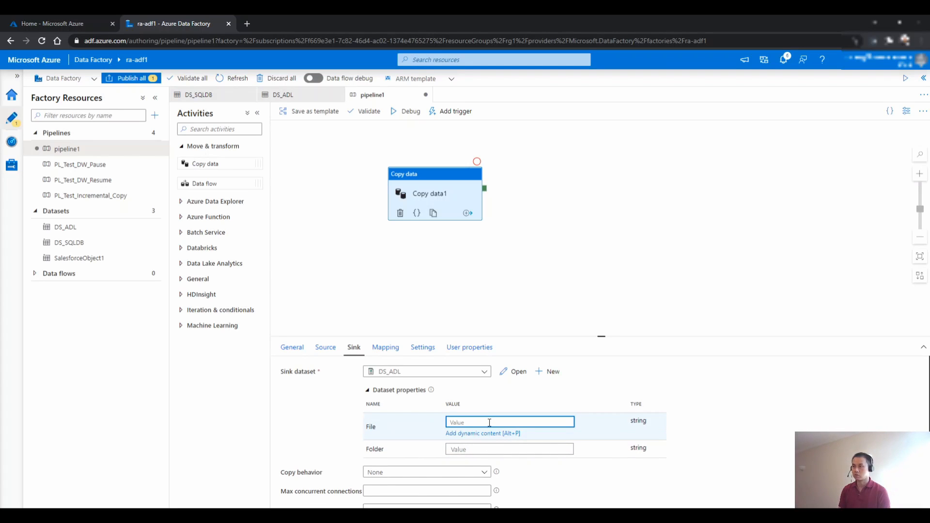
{"action": "type", "text": "dummy.csv"}
Step: Enter Hour=@{formatDateTime(pipeline().parameters.StartTime, 'HH')} as the value of the sink's Folder property
{"action": "left_click", "coordinate": [476, 450]}
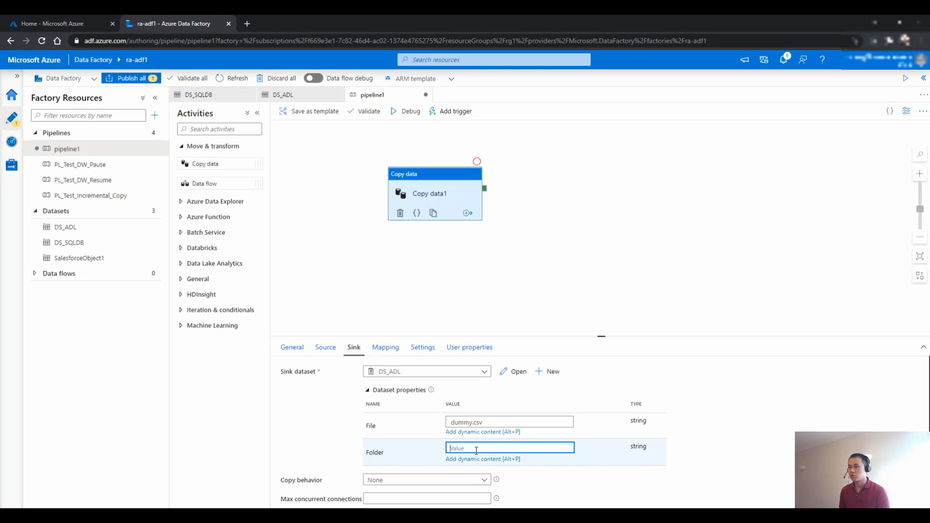
{"action": "key", "text": "alt+Tab"}
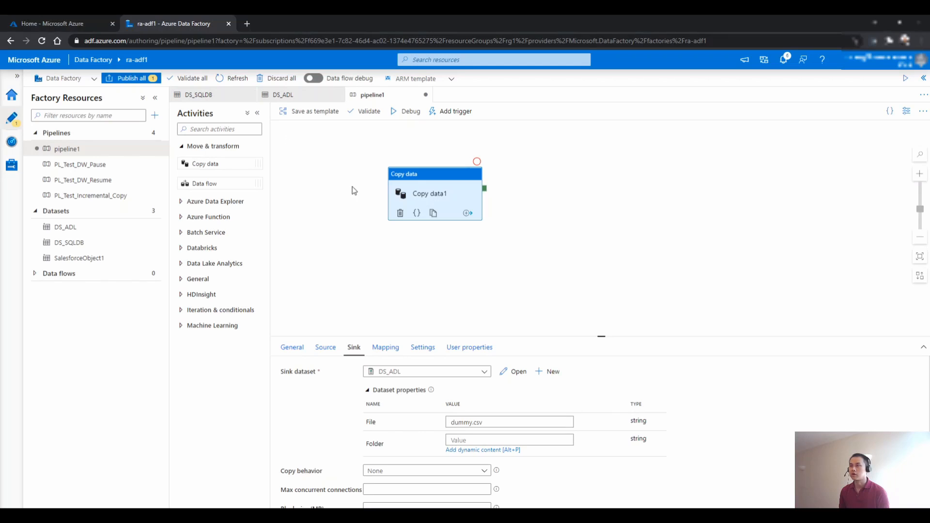
{"action": "left_click", "coordinate": [483, 441]}
{"action": "type", "text": "Hour=@{formatDateTime(pipeline().parameters.StartTime, 'HH')}"}
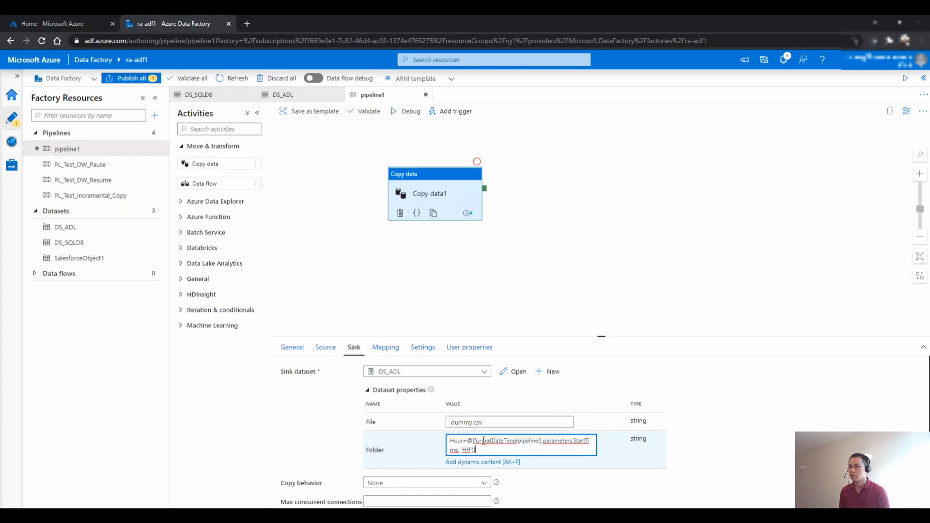
{"action": "left_click", "coordinate": [484, 464]}
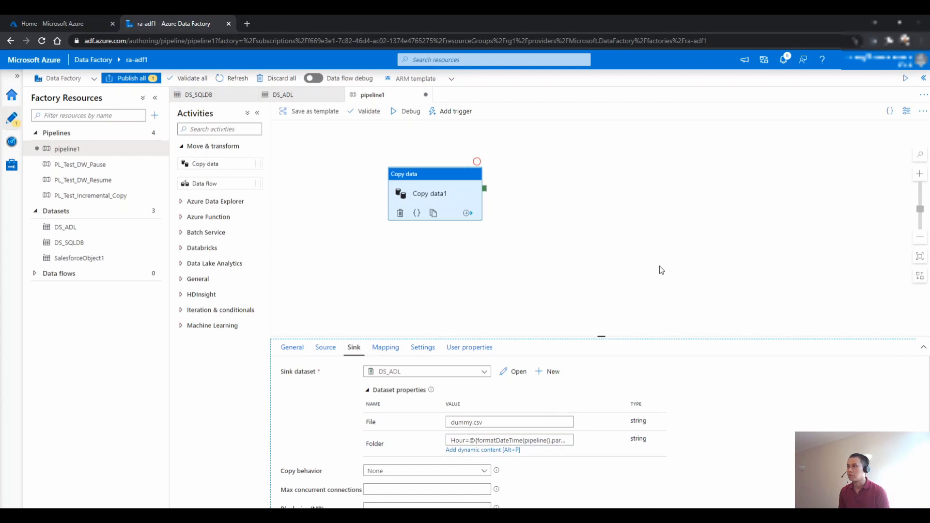
Step: Remove the plain-text Folder value from the sink and re-enter the same Hour expression as dynamic content
{"action": "left_click", "coordinate": [499, 440]}
{"action": "key", "text": "ctrl+a"}
{"action": "key", "text": "ctrl+c"}
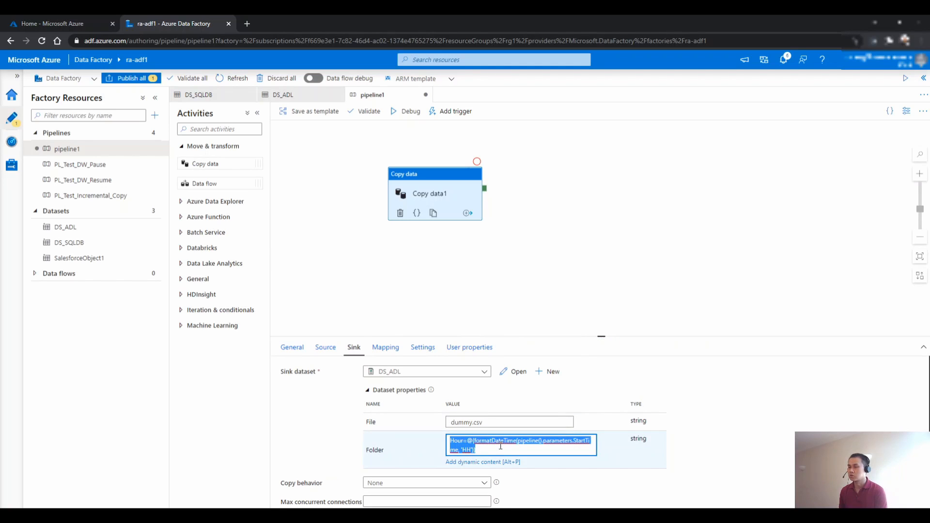
{"action": "key", "text": "BackSpace"}
{"action": "left_click", "coordinate": [494, 452]}
{"action": "key", "text": "ctrl+v"}
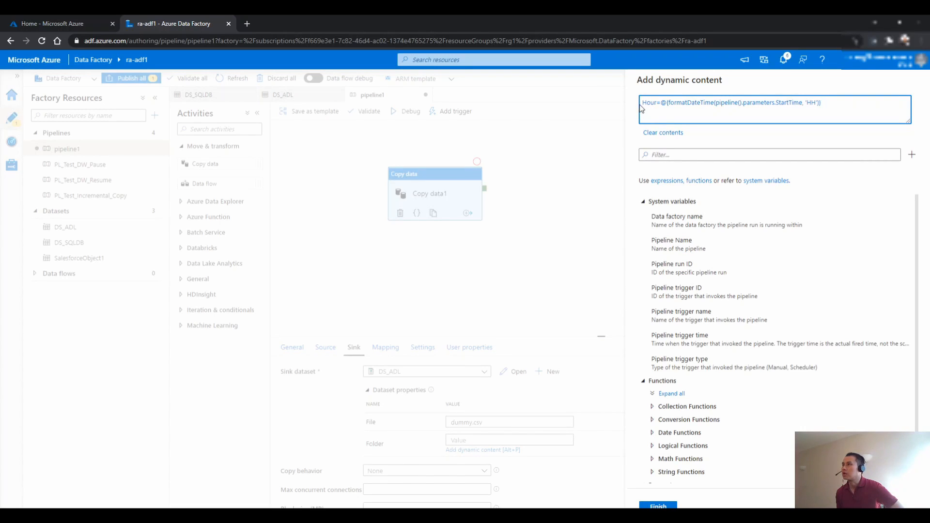
{"action": "left_click_drag", "start_coordinate": [642, 104], "coordinate": [660, 106]}
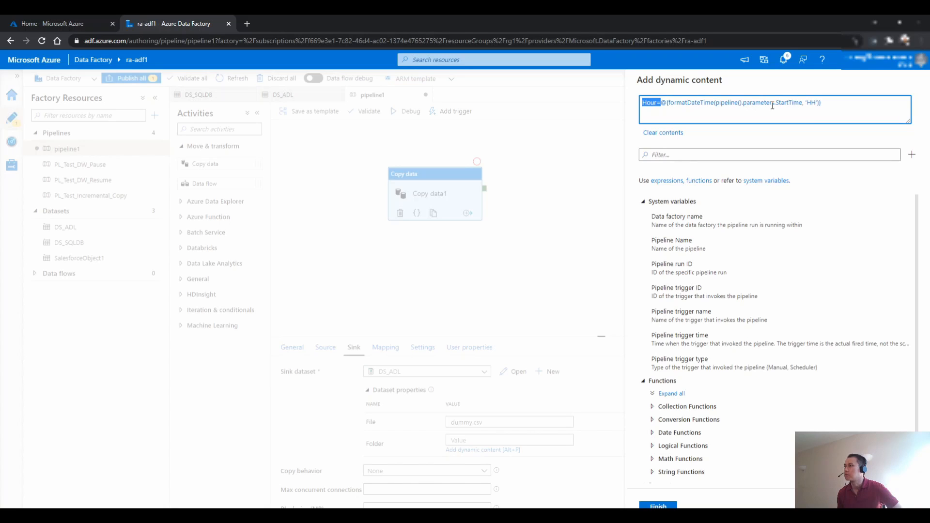
{"action": "left_click_drag", "start_coordinate": [807, 103], "coordinate": [817, 104]}
{"action": "left_click", "coordinate": [658, 507]}
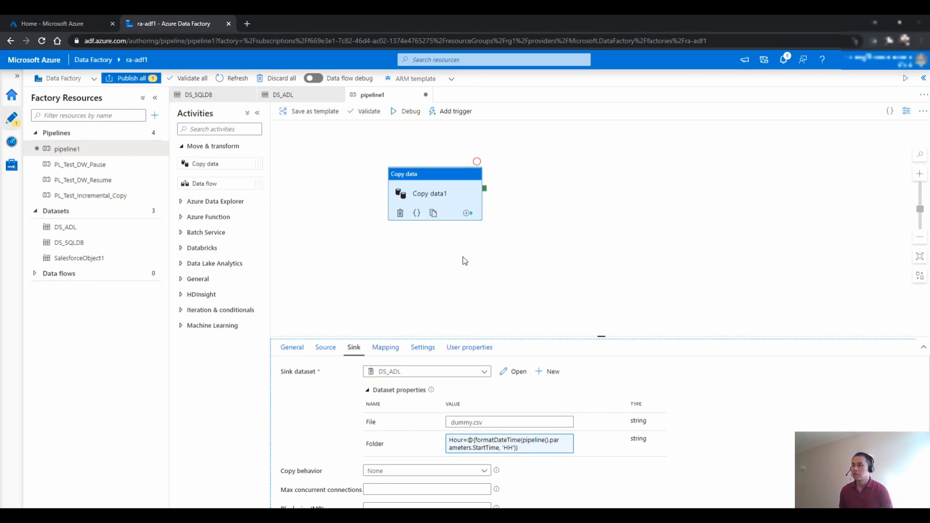
Step: Start a new trigger for the pipeline and set its type to Tumbling window
{"action": "left_click", "coordinate": [449, 111]}
{"action": "left_click", "coordinate": [456, 146]}
{"action": "left_click", "coordinate": [693, 104]}
{"action": "left_click", "coordinate": [685, 140]}
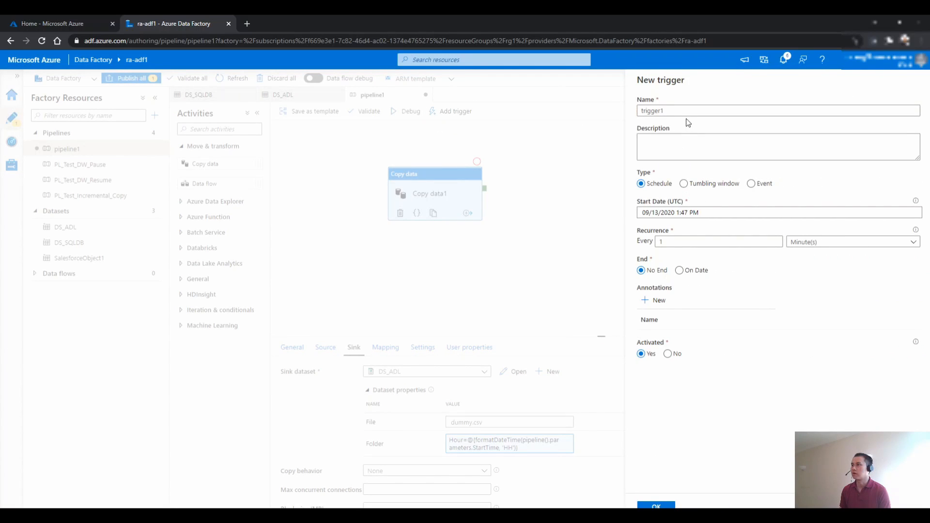
{"action": "left_click", "coordinate": [684, 184]}
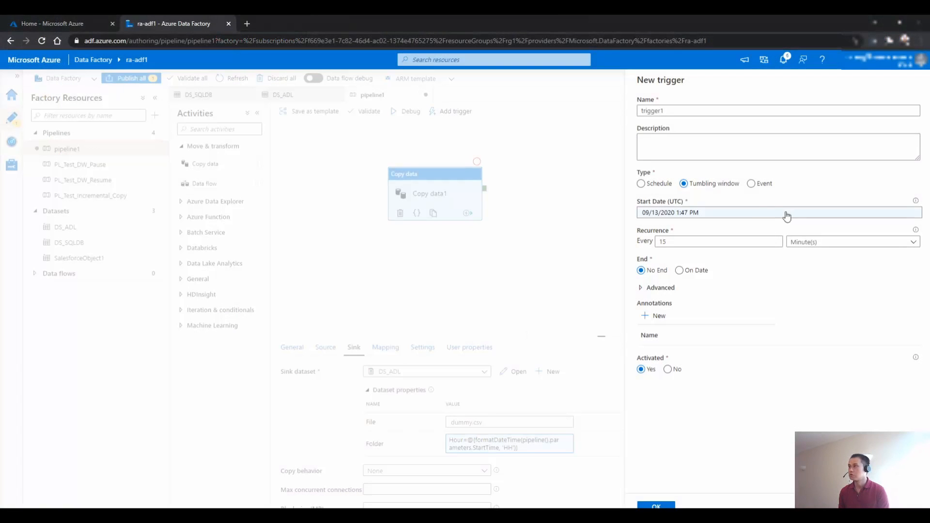
Step: Set the tumbling window trigger's start date to 09/13/2020 9:00 AM UTC
{"action": "left_click", "coordinate": [740, 215]}
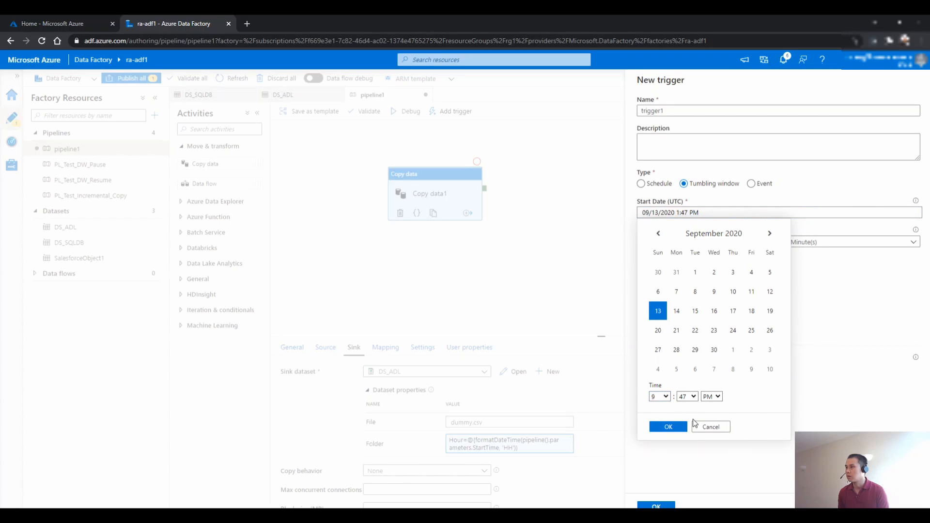
{"action": "left_click", "coordinate": [687, 94]}
{"action": "left_click", "coordinate": [716, 397]}
{"action": "left_click", "coordinate": [669, 427]}
Step: Set the trigger's recurrence to every 1 hour, review its advanced settings, and continue to the trigger run parameters
{"action": "left_click", "coordinate": [800, 245]}
{"action": "left_click", "coordinate": [804, 272]}
{"action": "left_click", "coordinate": [674, 240]}
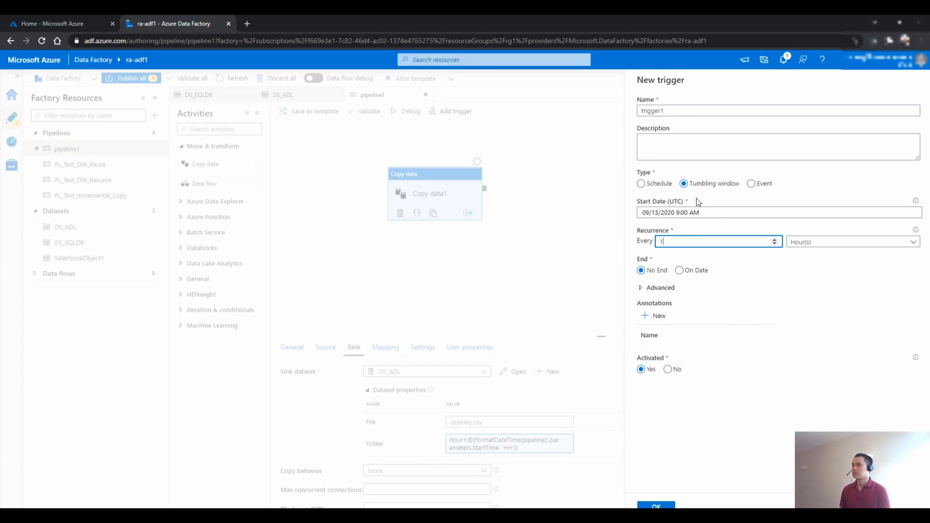
{"action": "left_click", "coordinate": [664, 289]}
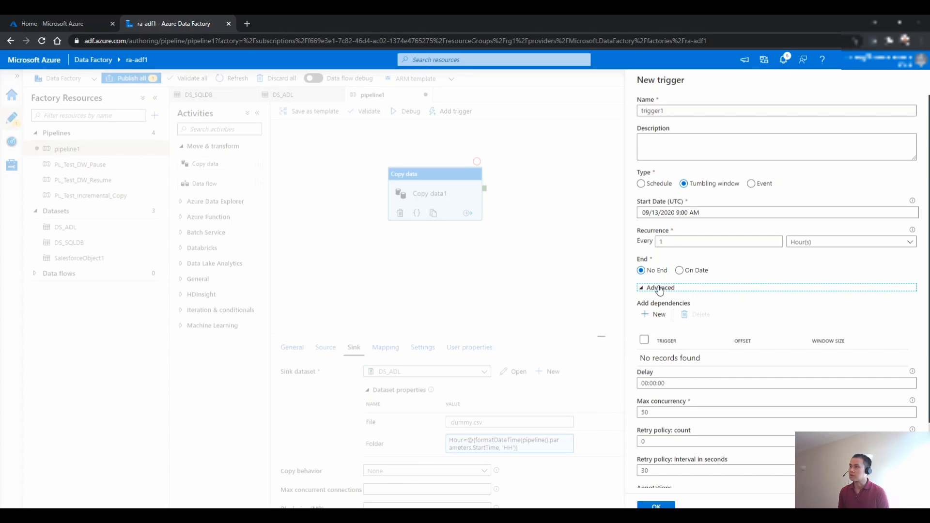
{"action": "left_click", "coordinate": [659, 289]}
{"action": "left_click", "coordinate": [656, 505]}
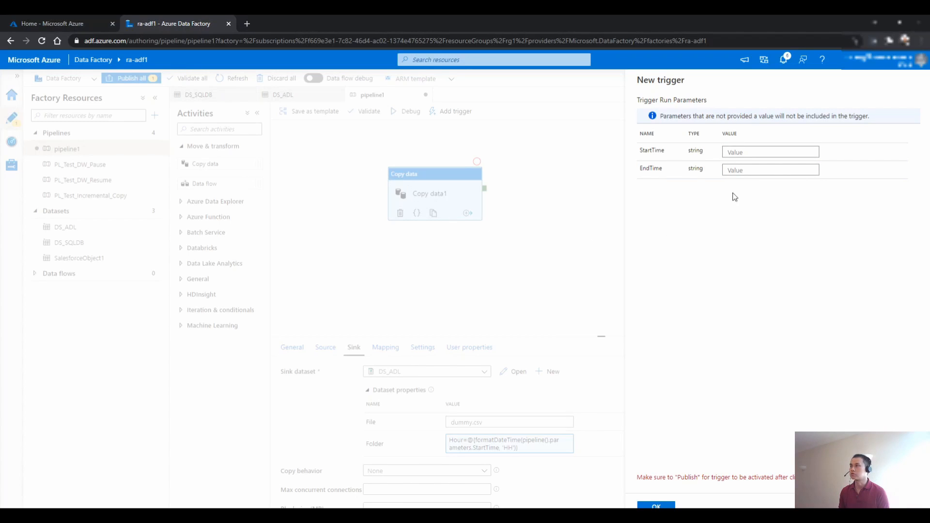
Step: Enter @{trigger().outputs.windowStartTime} as the value of both the StartTime and EndTime run parameters
{"action": "left_click", "coordinate": [750, 151]}
{"action": "type", "text": "@{trigger().outputs.windowStartTime}"}
{"action": "key", "text": "Tab"}
{"action": "type", "text": "@{trigger().outputs.windowStartTime}"}
{"action": "key", "text": "shift+Tab"}
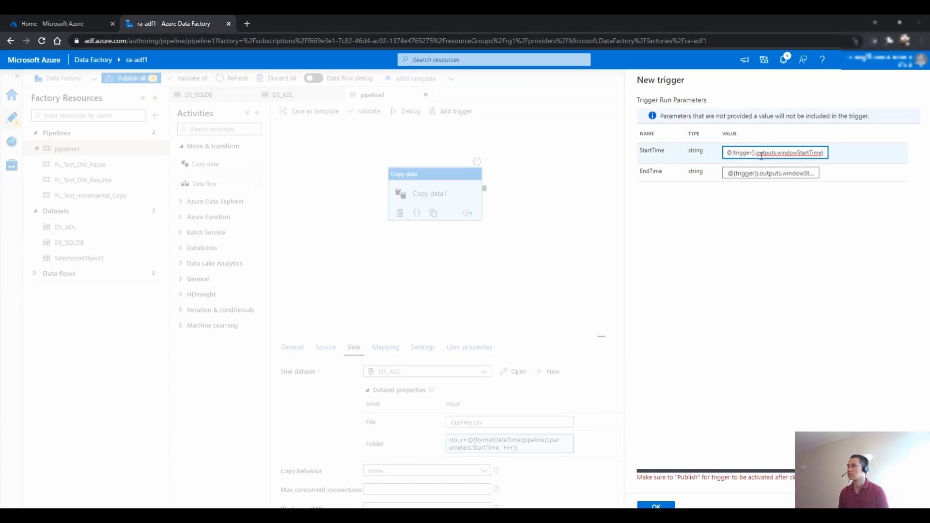
Step: Change the EndTime run parameter to @{trigger().outputs.windowEndTime} and check the StartTime expression
{"action": "left_click", "coordinate": [775, 173]}
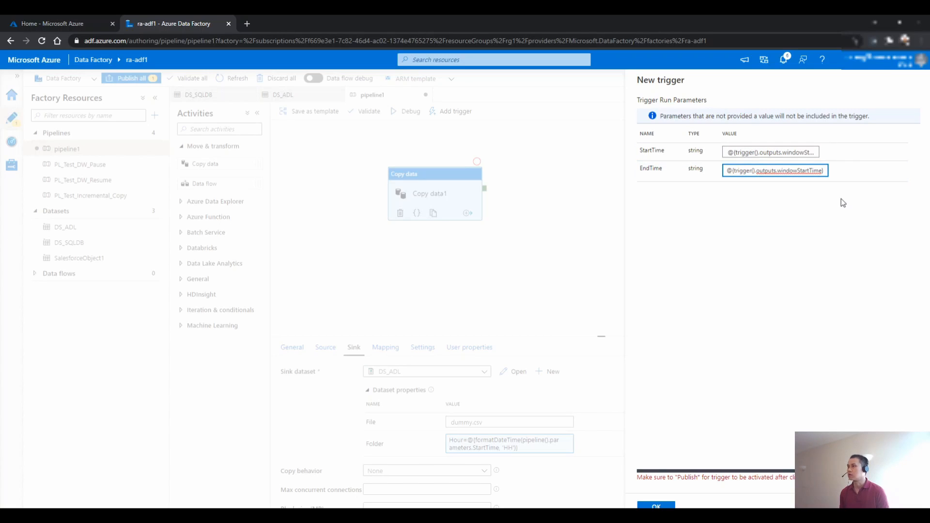
{"action": "key", "text": "shift+Left"}
{"action": "key", "text": "shift+Left"}
{"action": "key", "text": "shift+Left"}
{"action": "key", "text": "shift+Left"}
{"action": "key", "text": "shift+Left"}
{"action": "type", "text": "End"}
{"action": "left_click", "coordinate": [782, 153]}
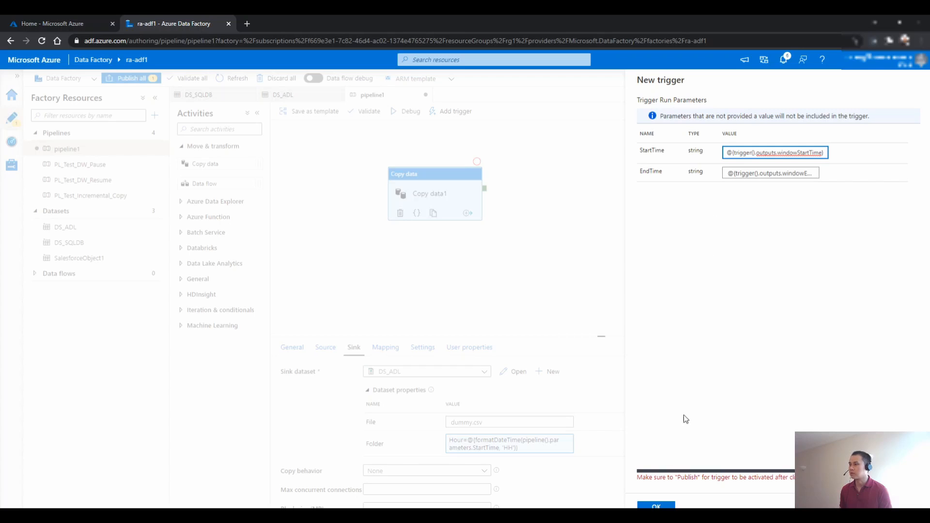
Step: Finish creating the trigger and publish the pending changes to pipeline1 and trigger1
{"action": "left_click", "coordinate": [656, 506]}
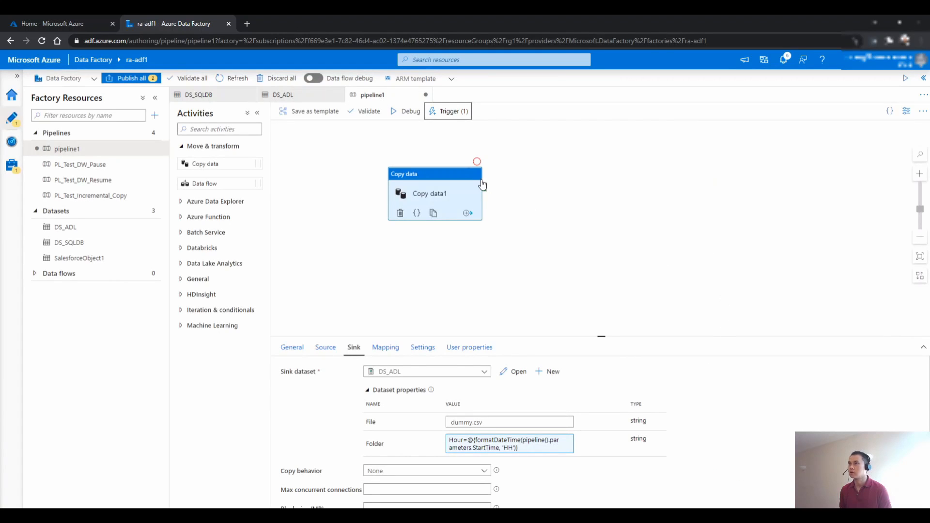
{"action": "left_click", "coordinate": [128, 78]}
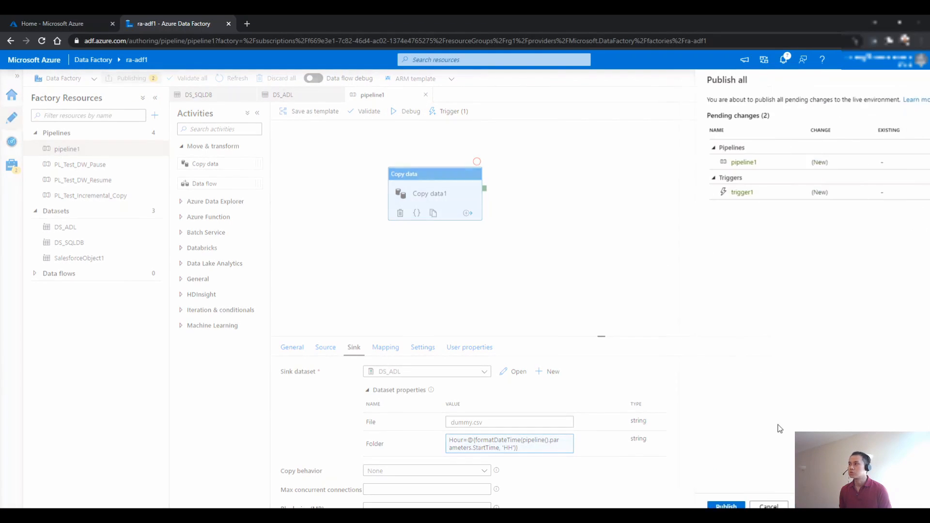
{"action": "left_click", "coordinate": [654, 504]}
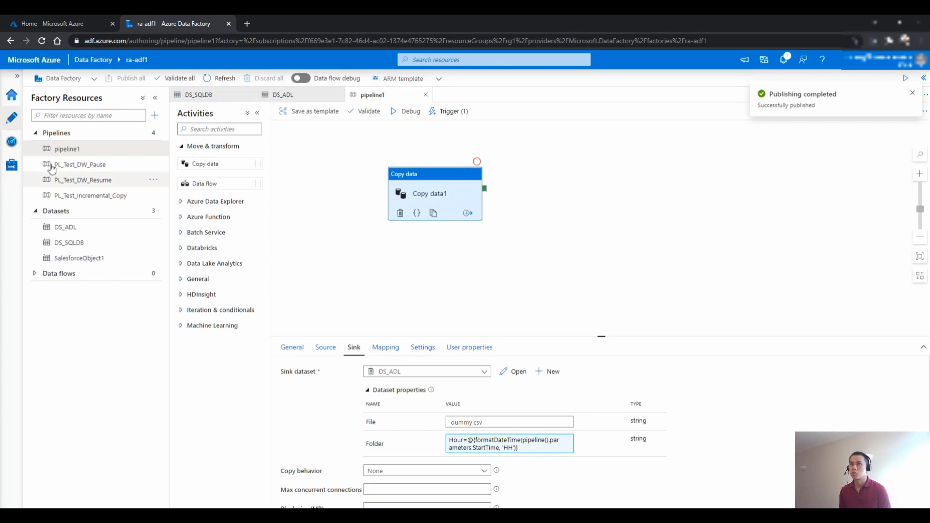
Step: Open the trigger runs monitor and add windowStartTime and windowEndTime from a run's properties as list columns
{"action": "left_click", "coordinate": [11, 141]}
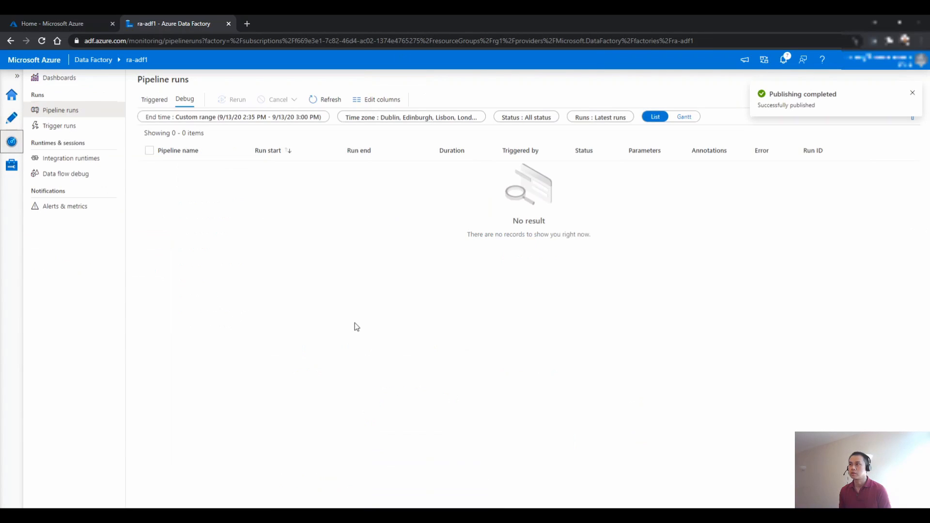
{"action": "left_click", "coordinate": [98, 135]}
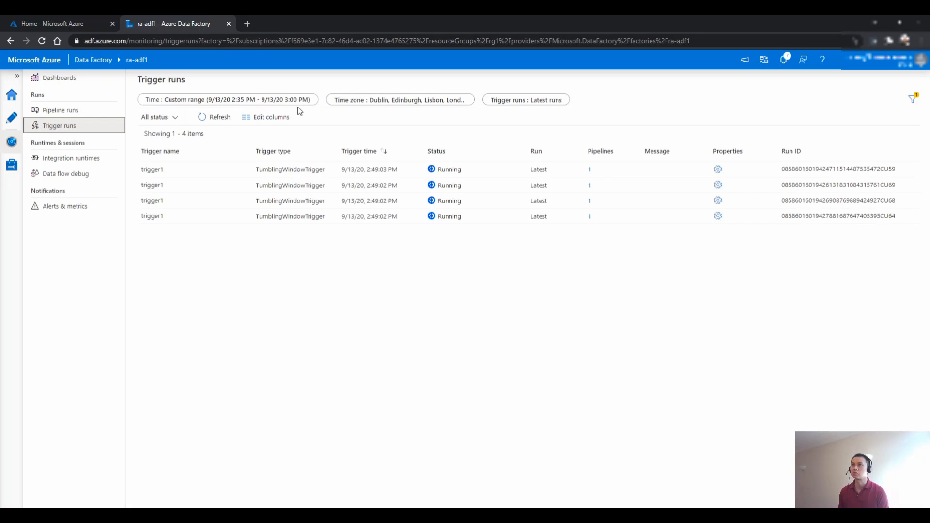
{"action": "left_click", "coordinate": [719, 218]}
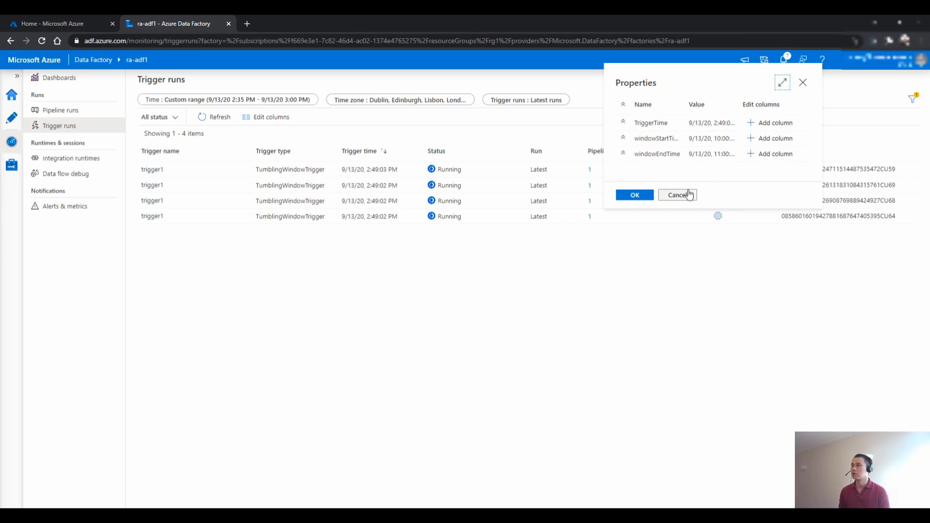
{"action": "left_click", "coordinate": [751, 139]}
{"action": "left_click", "coordinate": [752, 154]}
{"action": "left_click", "coordinate": [634, 195]}
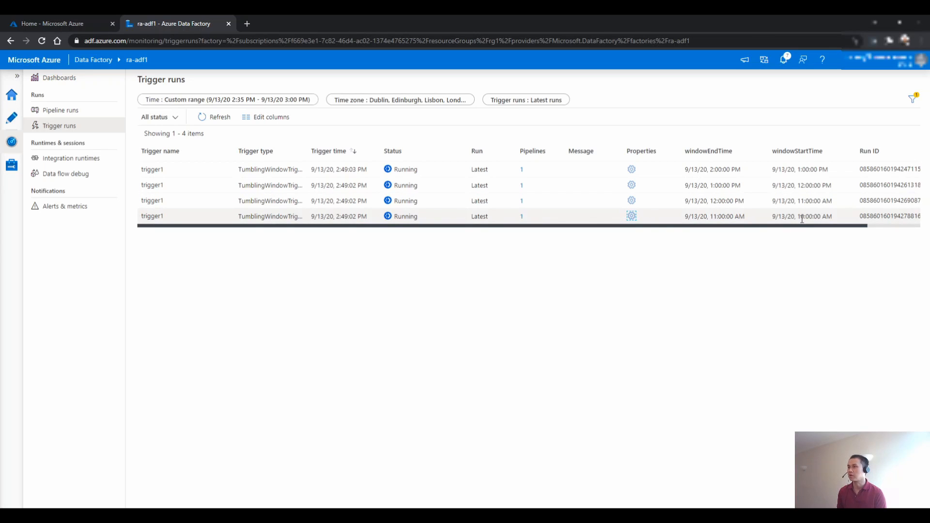
Step: Open the pipeline runs monitor and add the StartTime and EndTime parameters as list columns
{"action": "left_click", "coordinate": [69, 113]}
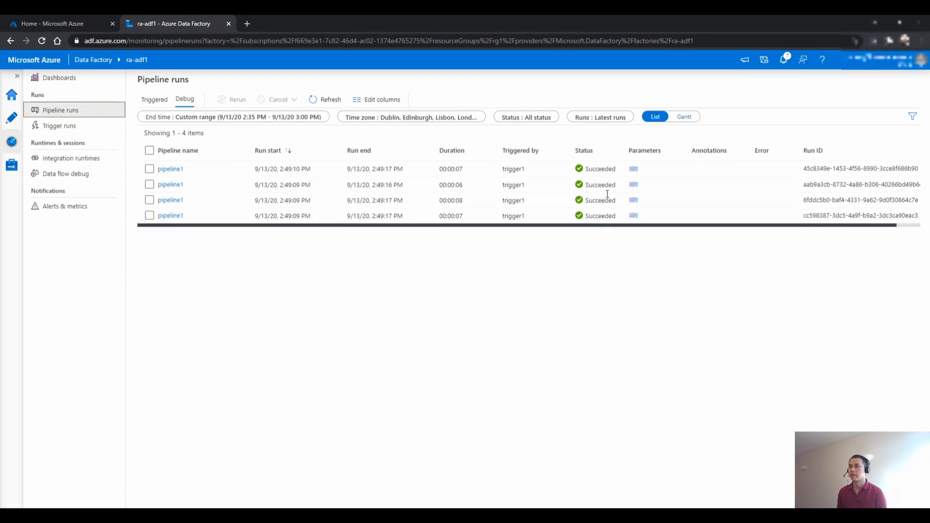
{"action": "left_click", "coordinate": [634, 169]}
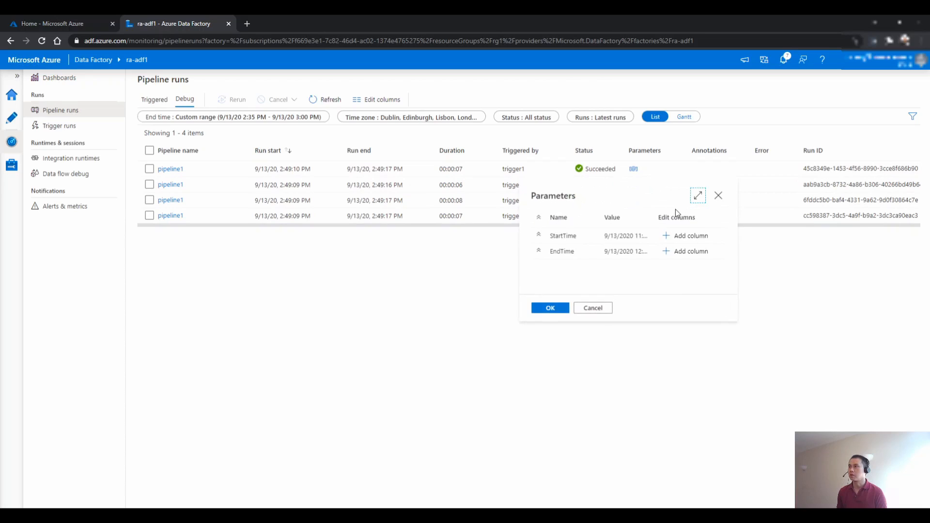
{"action": "left_click", "coordinate": [669, 236]}
{"action": "left_click", "coordinate": [668, 251]}
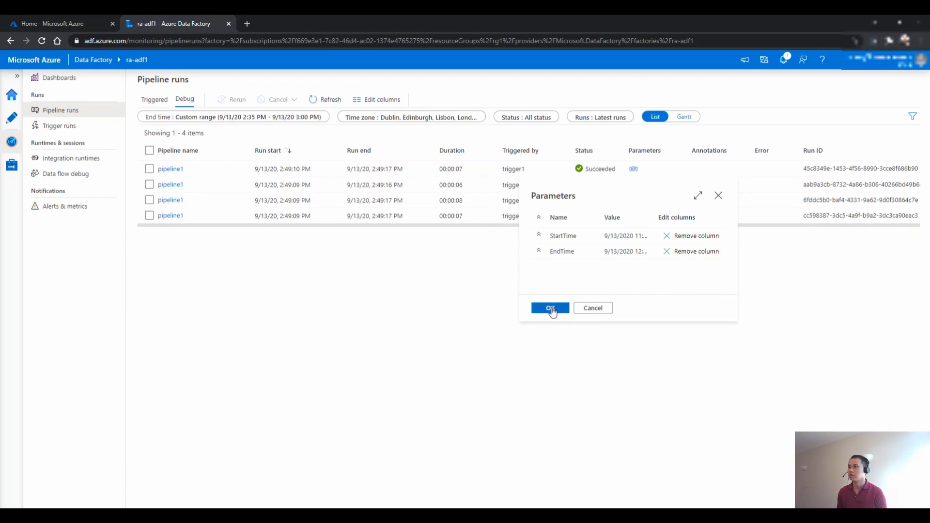
{"action": "left_click", "coordinate": [551, 309]}
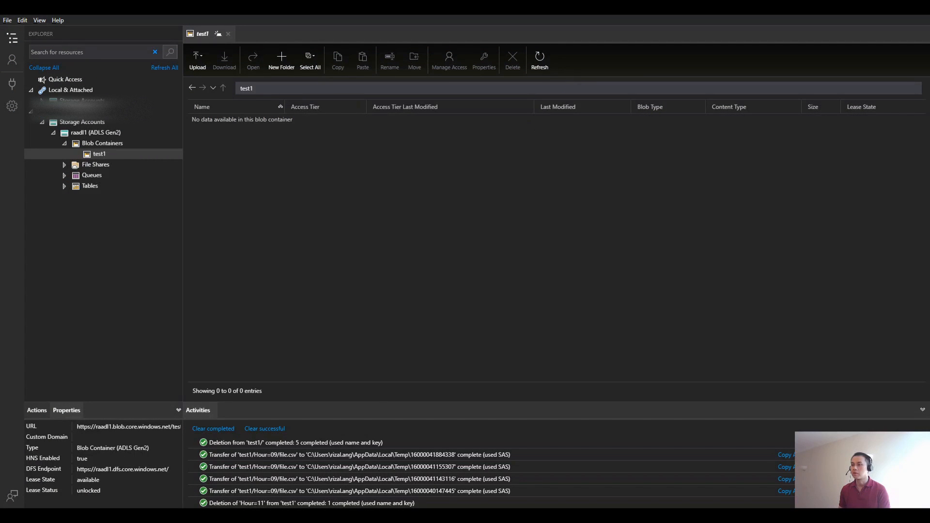
Step: In Azure Storage Explorer, refresh the test1 container and open dummy.csv from the Hour=09 folder
{"action": "left_click", "coordinate": [540, 59]}
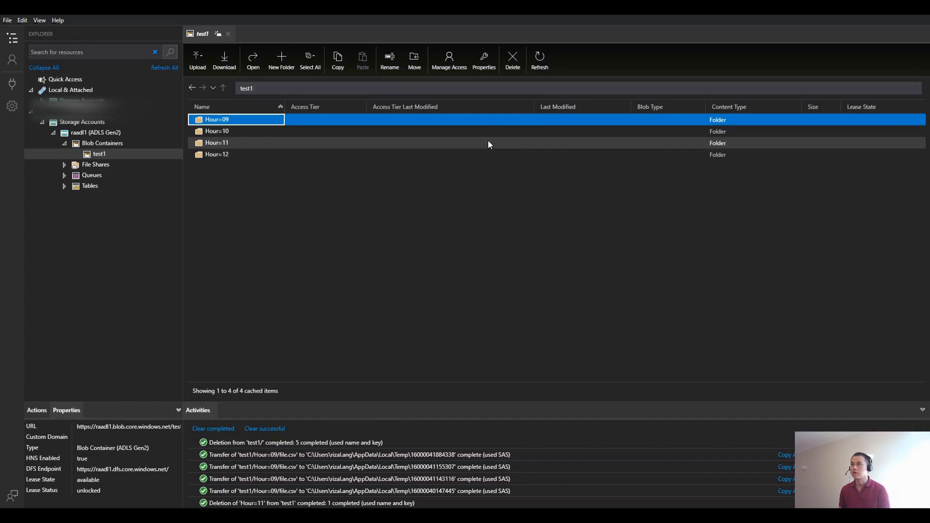
{"action": "double_click", "coordinate": [234, 121]}
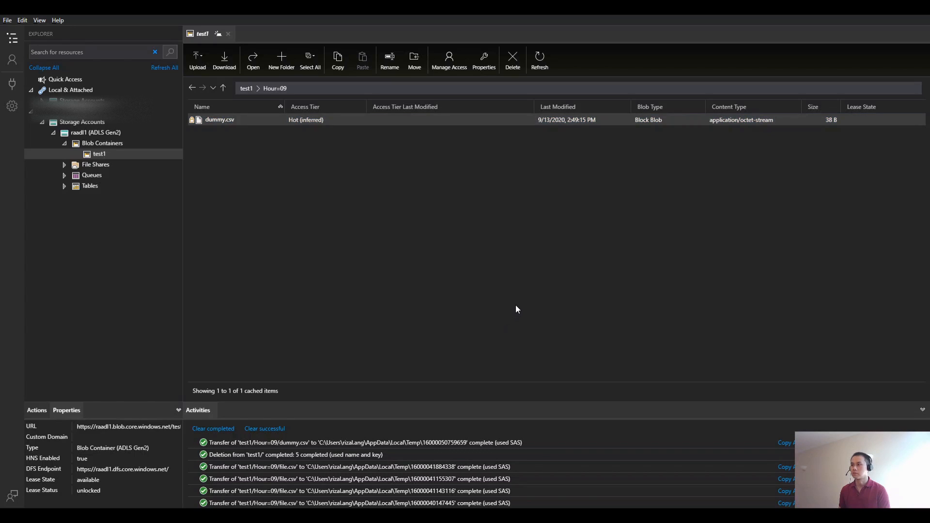
{"action": "left_click", "coordinate": [495, 327]}
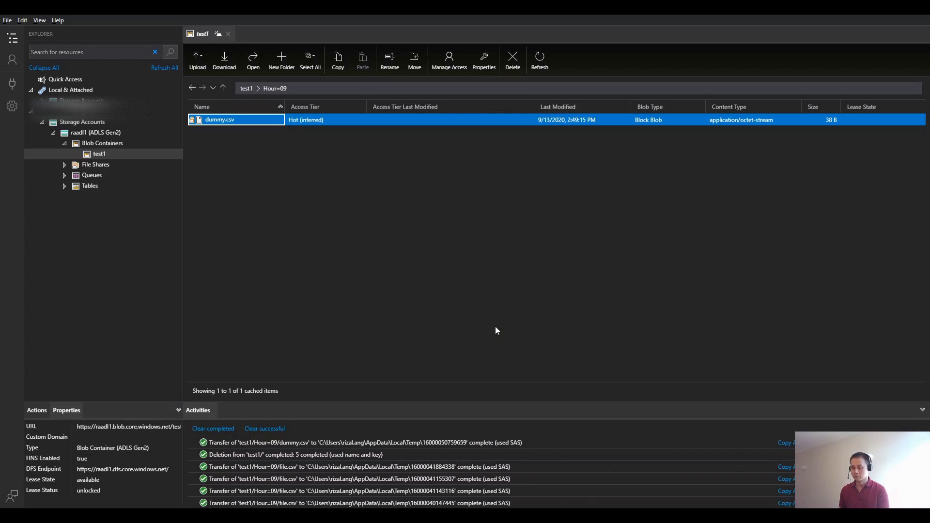
Step: Switch to Excel and examine the name and timestamp cells in the first row of dummy.csv
{"action": "key", "text": "alt+Tab"}
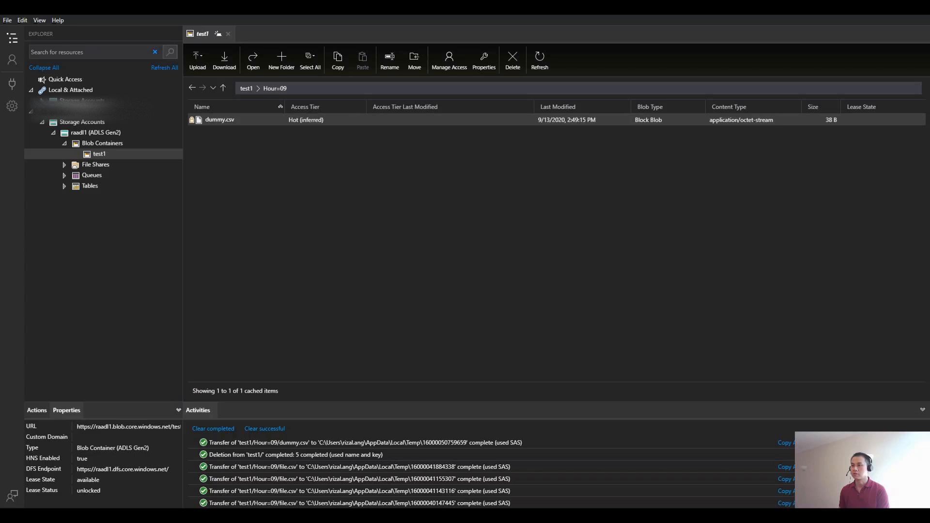
{"action": "key", "text": "alt+Tab"}
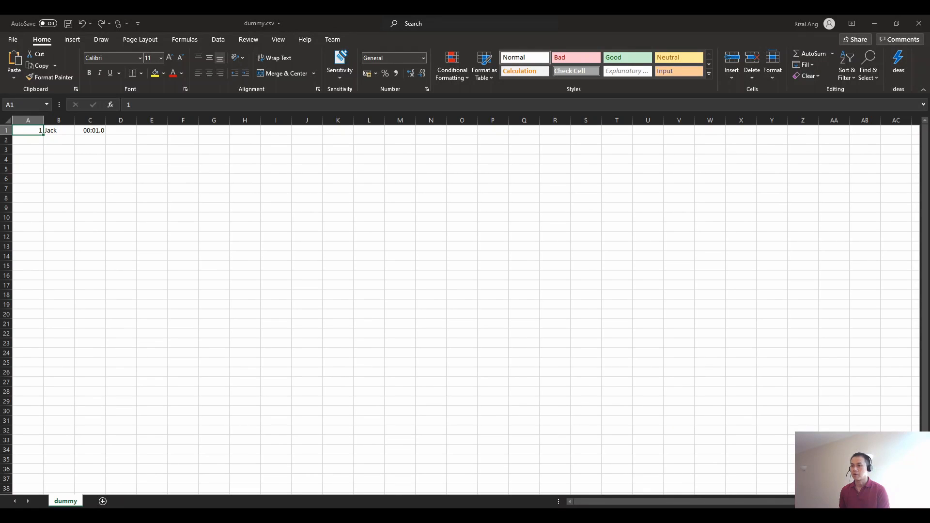
{"action": "left_click", "coordinate": [62, 133]}
{"action": "left_click", "coordinate": [90, 132]}
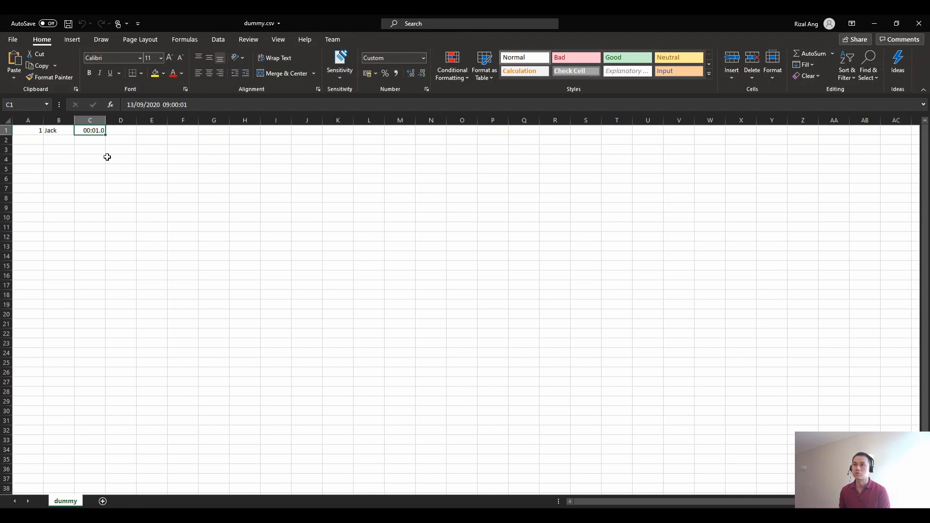